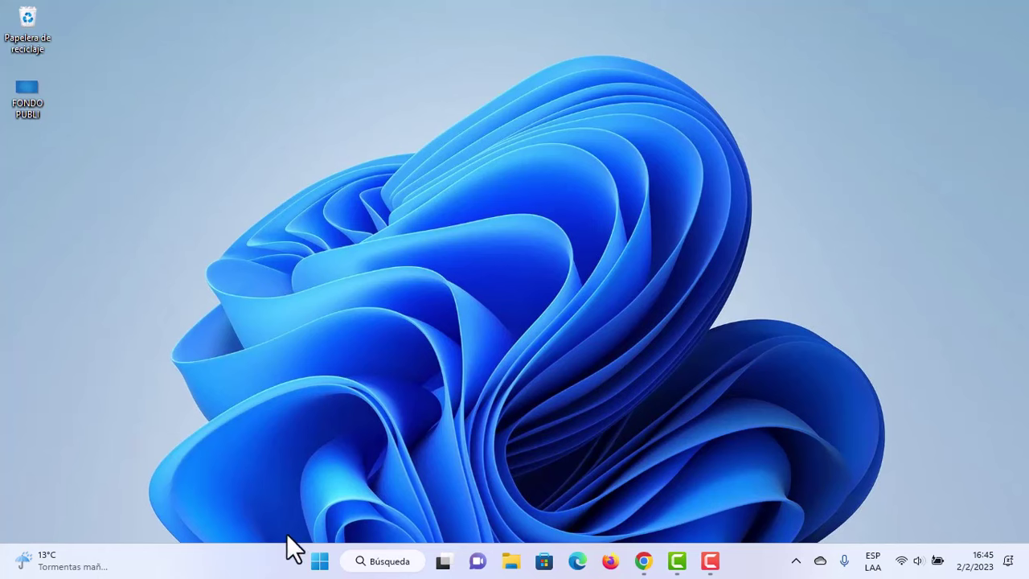
# Search Windows for "caracteristicas" and open the Características opcionales system settings
pyautogui.click(320, 562)
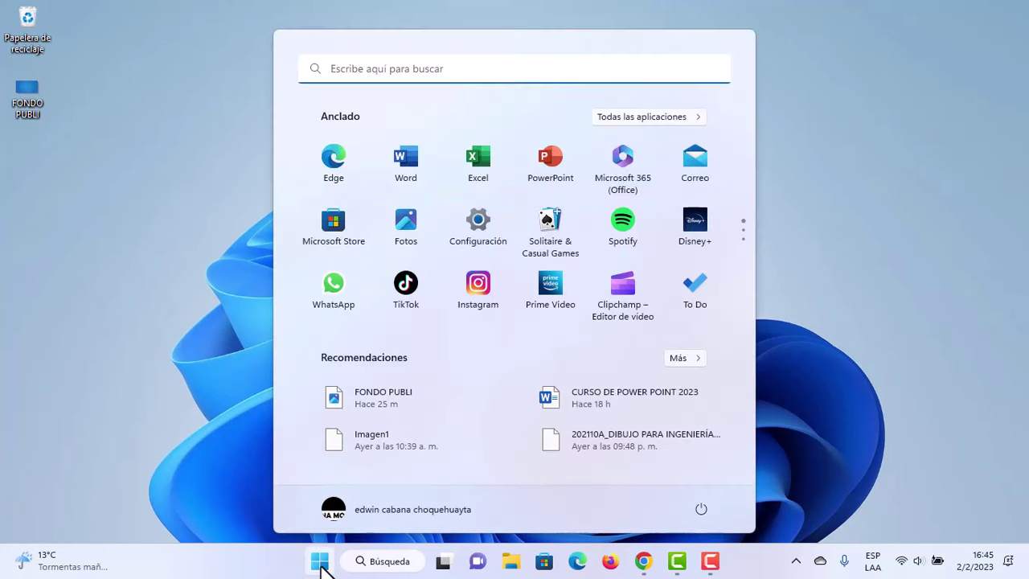
pyautogui.click(360, 69)
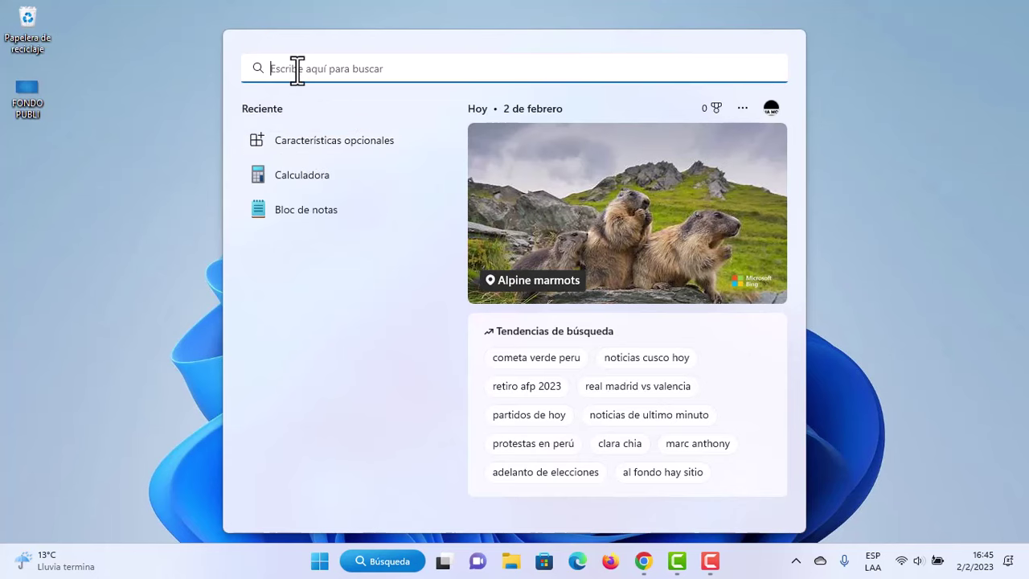
pyautogui.write('caracte')
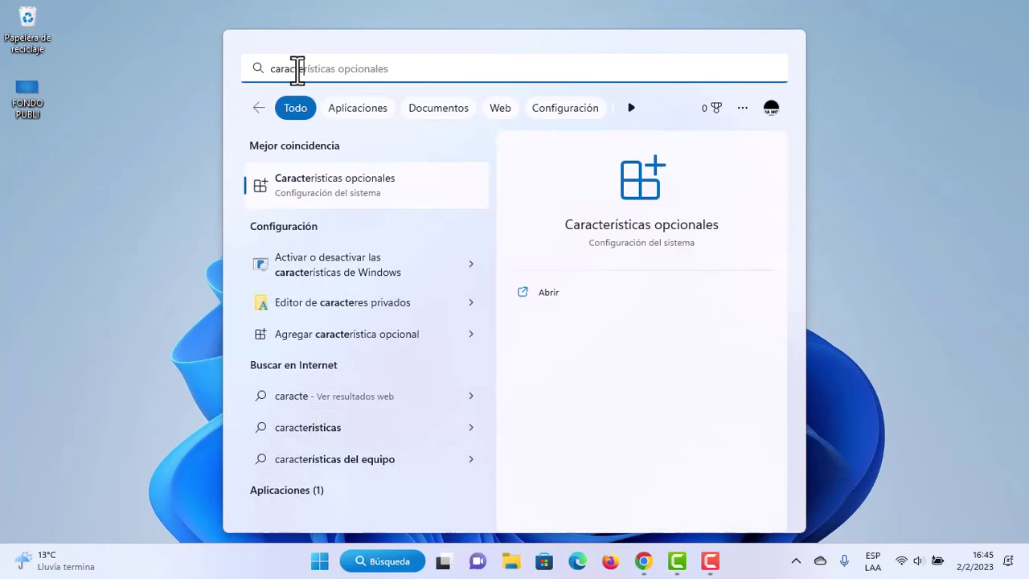
pyautogui.write('risticas')
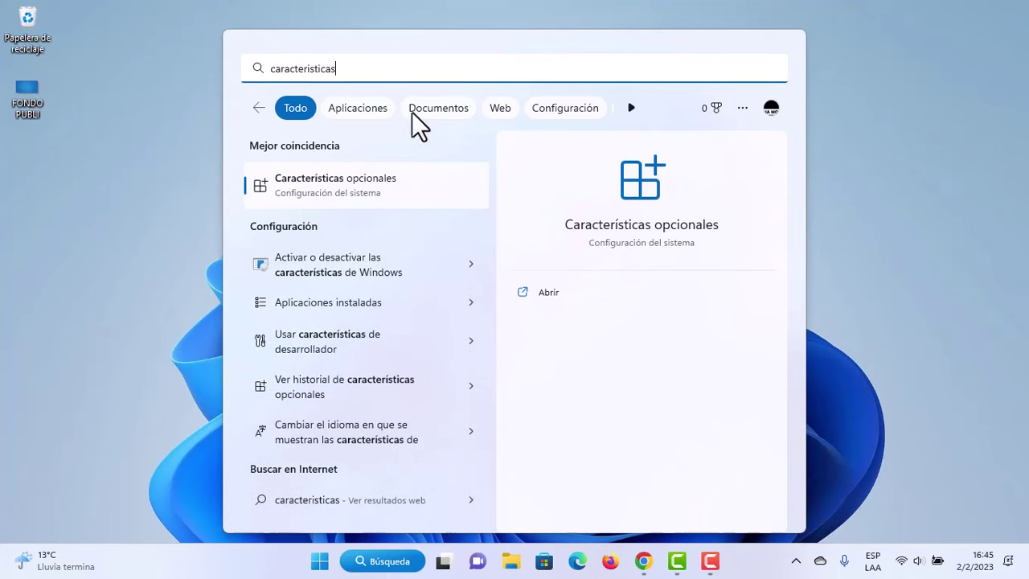
pyautogui.moveTo(373, 69); pyautogui.dragTo(265, 67)
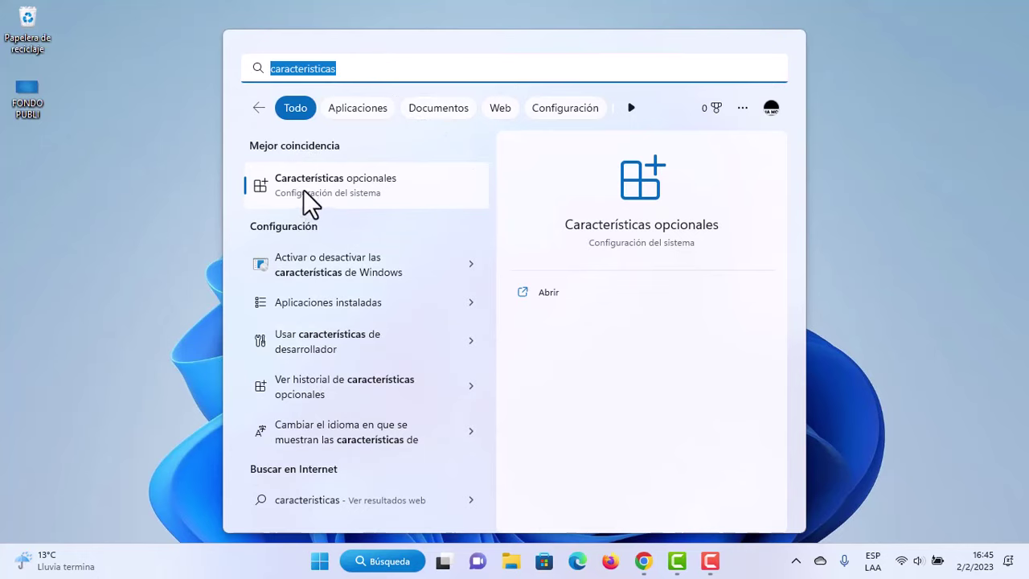
pyautogui.click(325, 185)
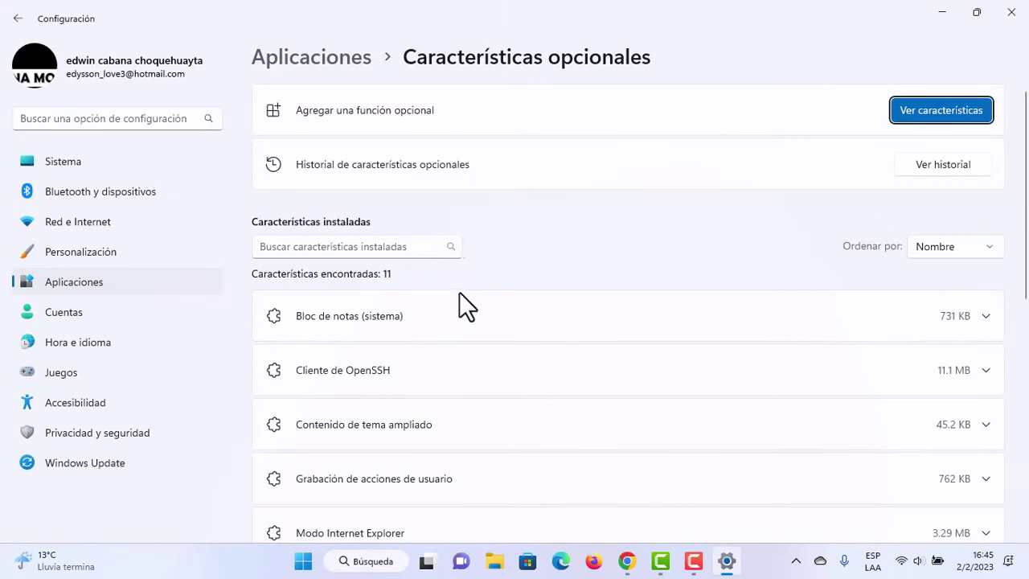
# Review the installed optional features and open the list of optional features available to add
pyautogui.scroll(-3, 445, 296)
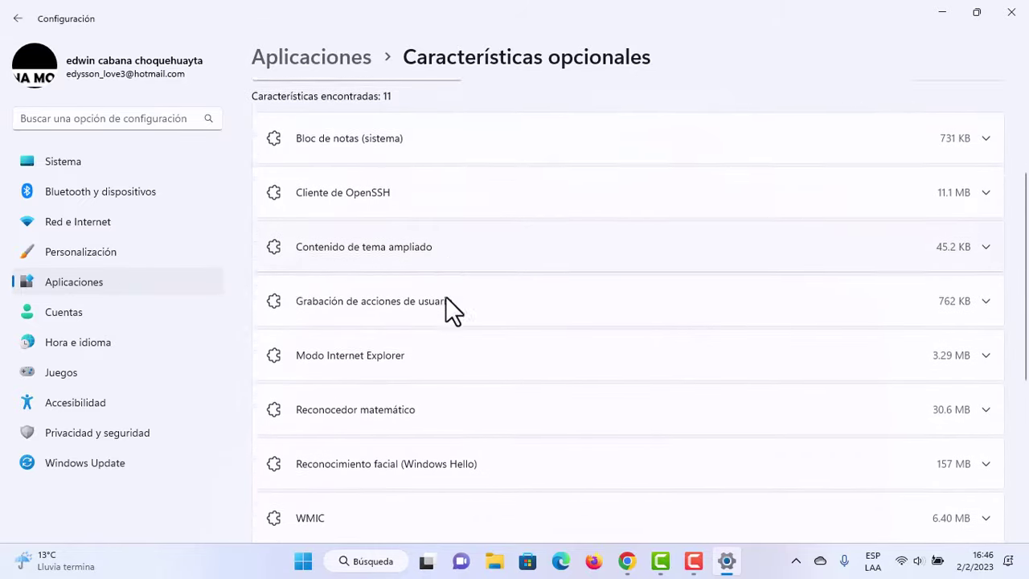
pyautogui.scroll(-4, 445, 296)
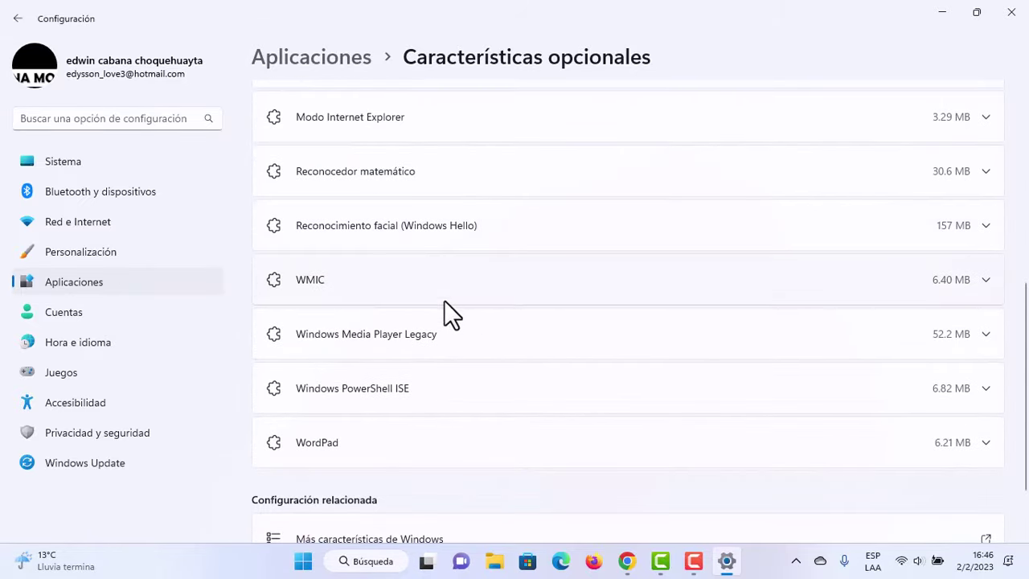
pyautogui.scroll(2, 418, 322)
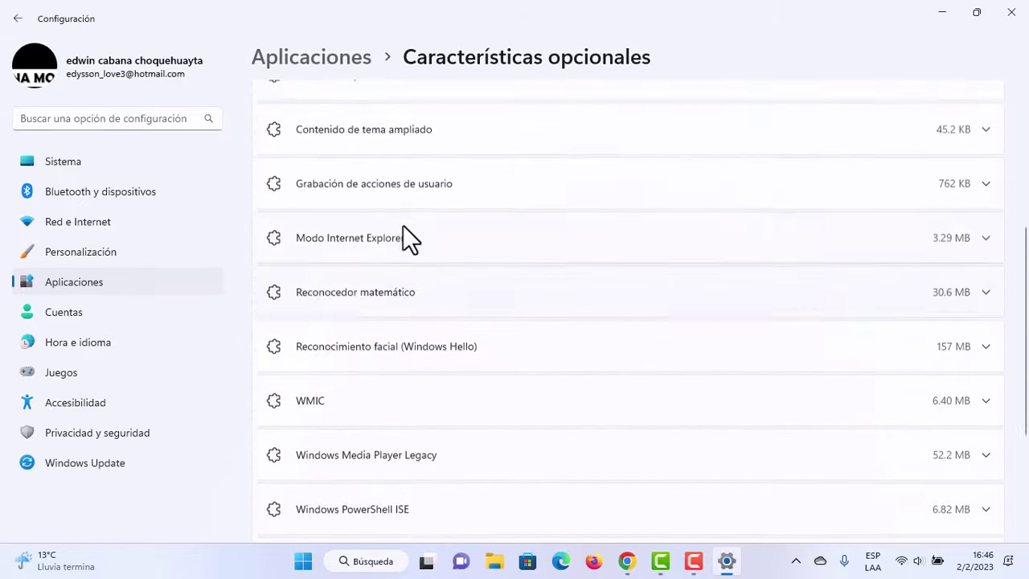
pyautogui.scroll(4, 651, 411)
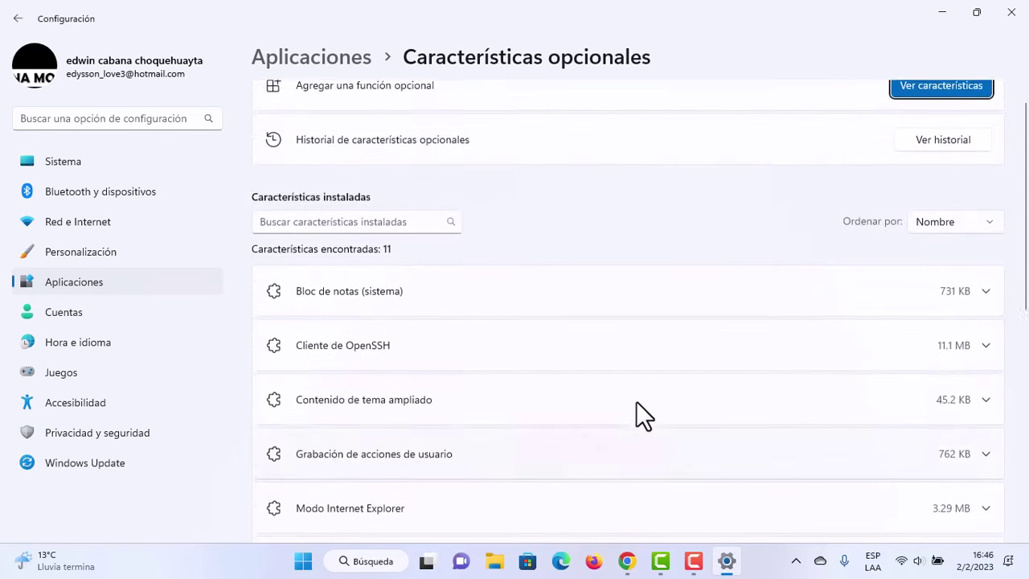
pyautogui.scroll(1, 636, 401)
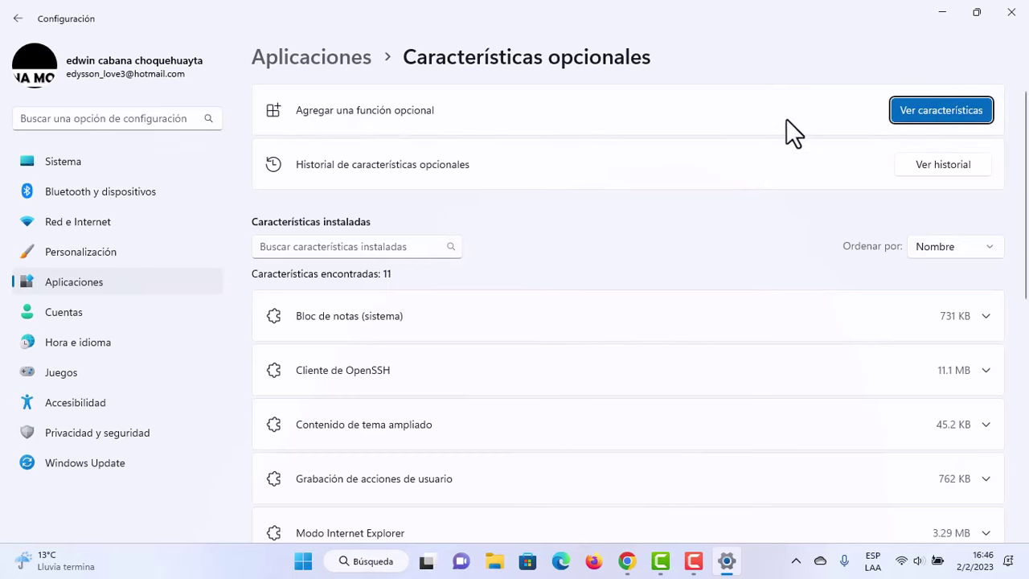
pyautogui.click(915, 121)
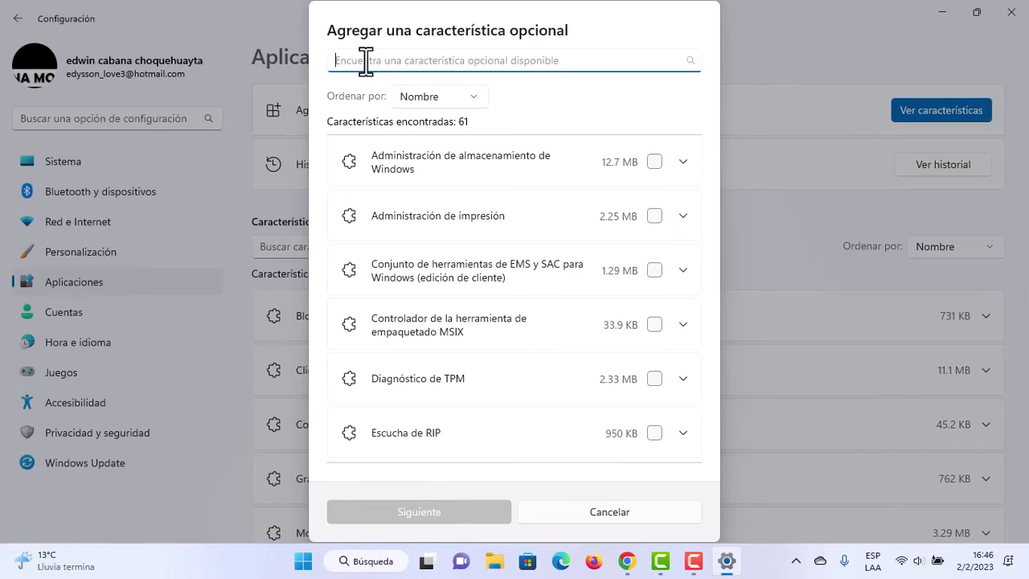
# Find the Proyección inalámbrica feature by searching for "proy", select it and install it
pyautogui.scroll(-5, 455, 251)
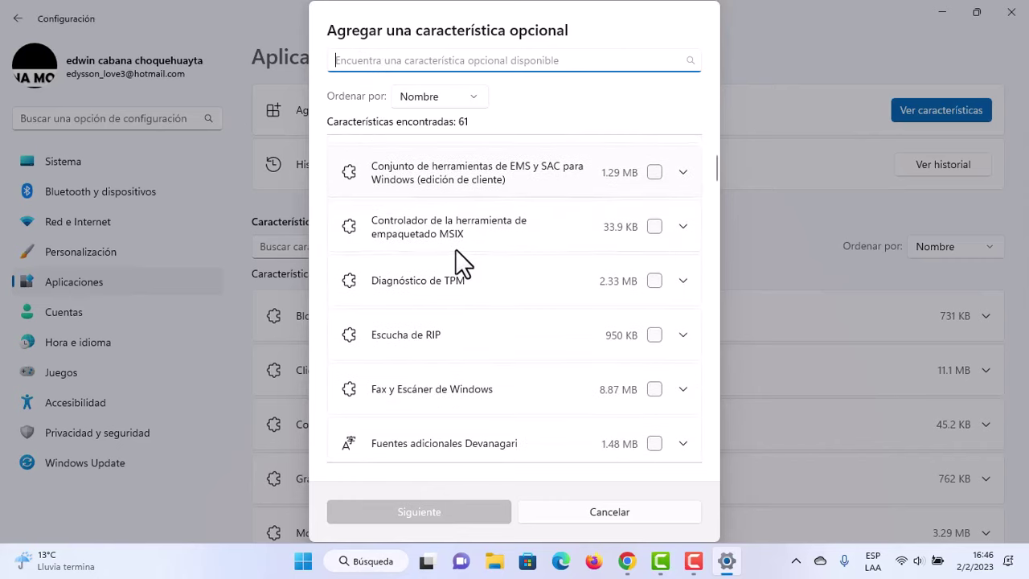
pyautogui.scroll(-15, 455, 251)
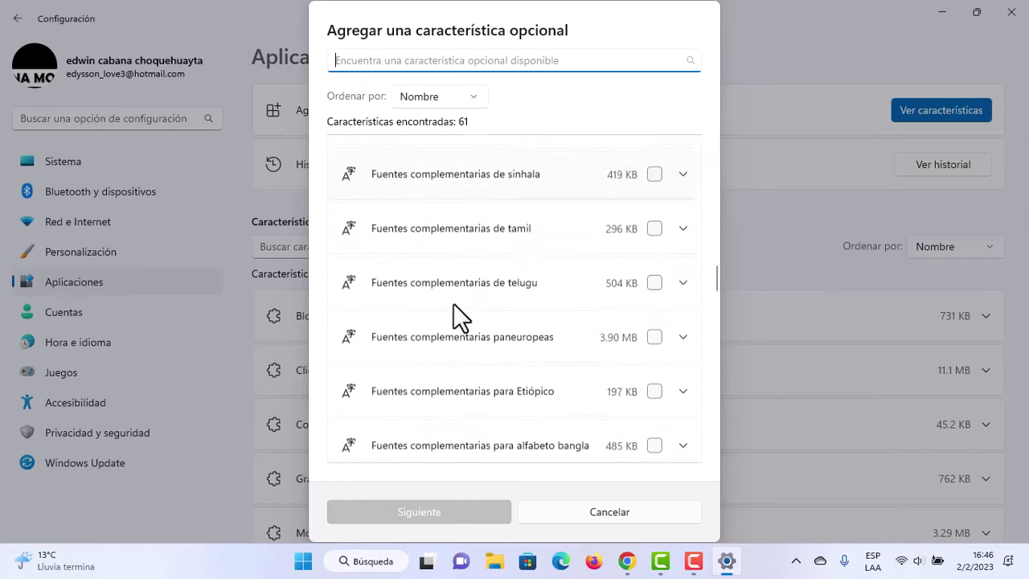
pyautogui.scroll(-5, 452, 304)
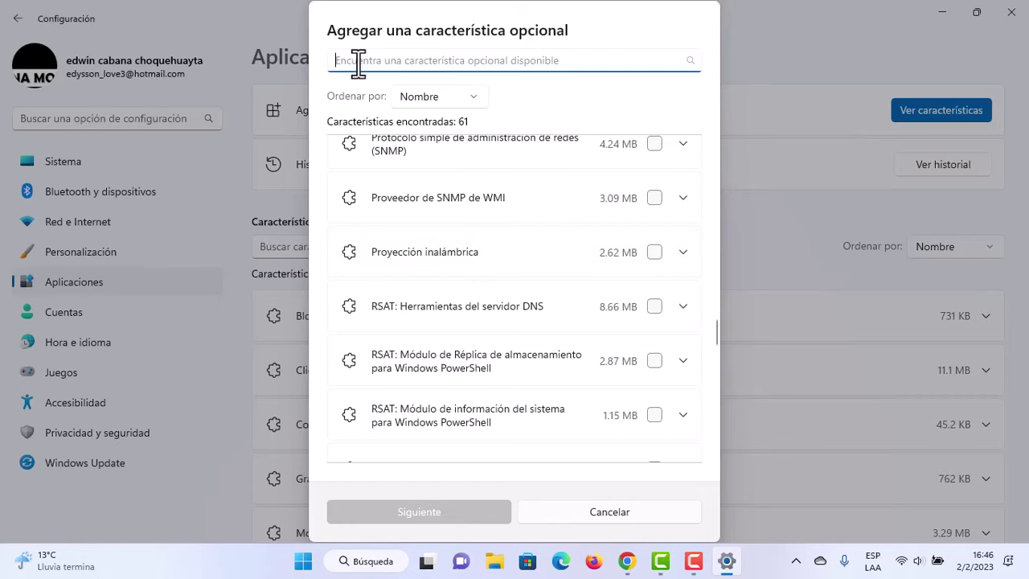
pyautogui.write('proy')
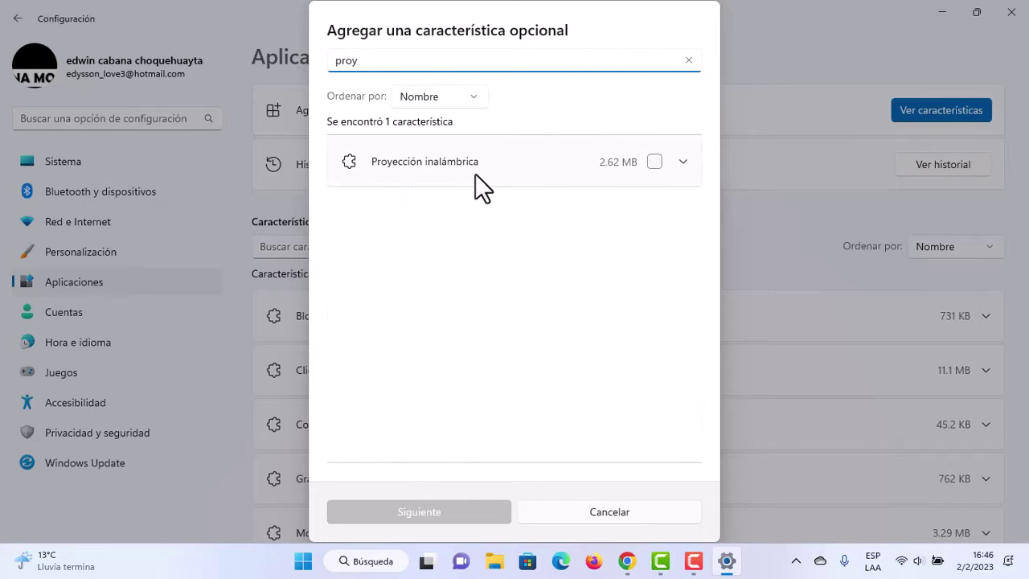
pyautogui.click(655, 162)
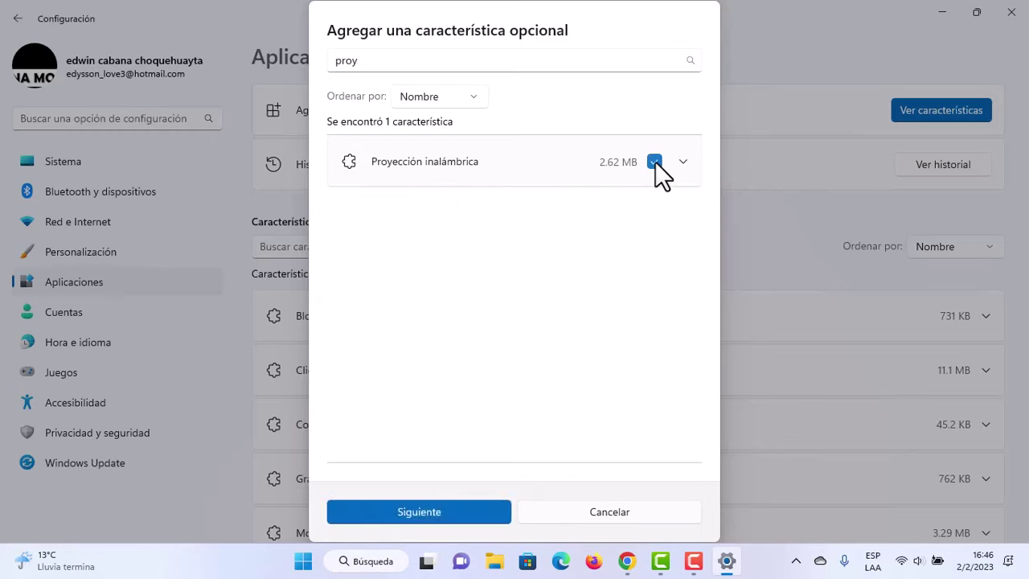
pyautogui.click(419, 515)
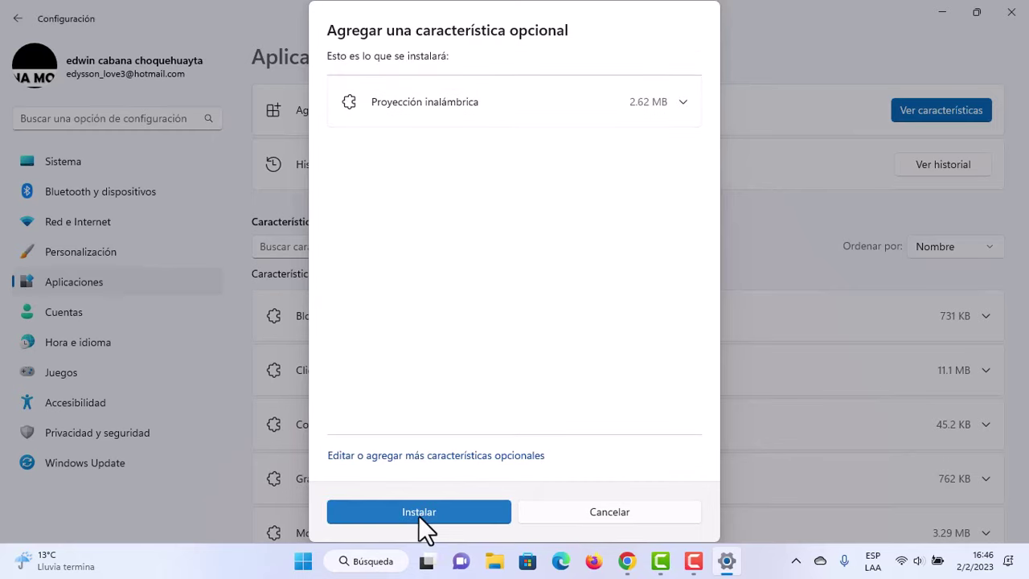
pyautogui.click(416, 515)
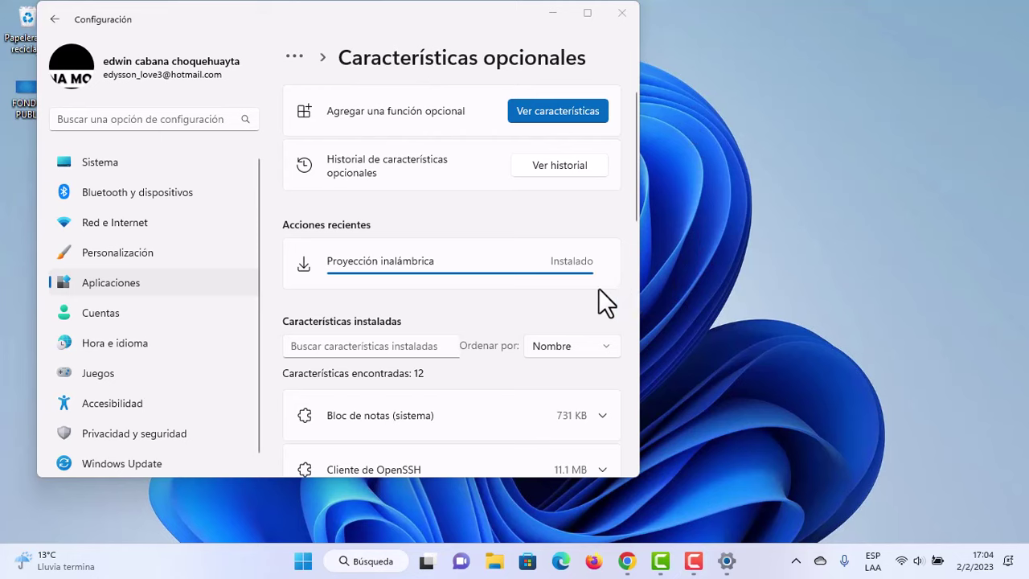
# Check the installed features list for Proyección inalámbrica and close the settings window
pyautogui.scroll(-5, 574, 279)
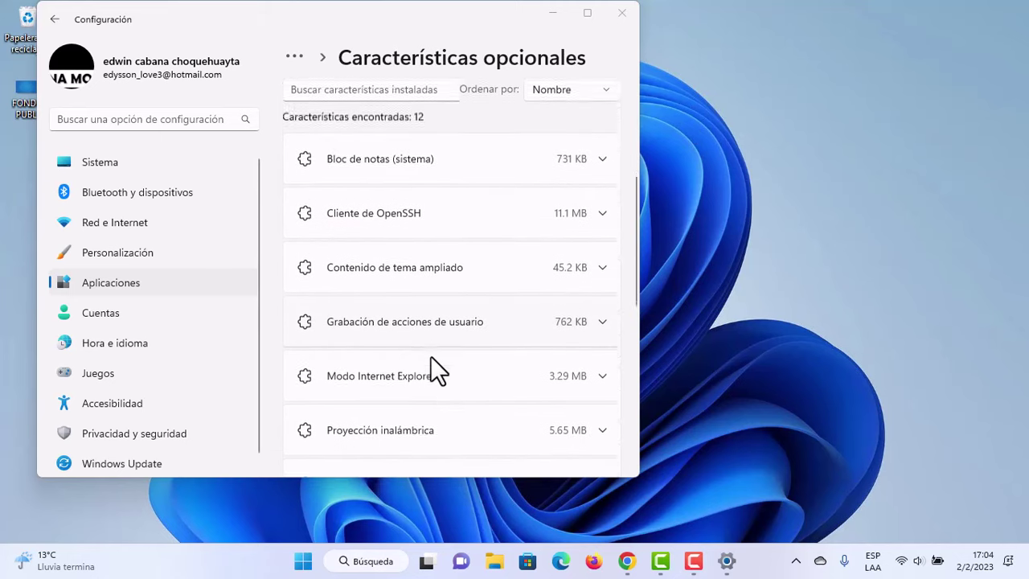
pyautogui.scroll(-3, 431, 359)
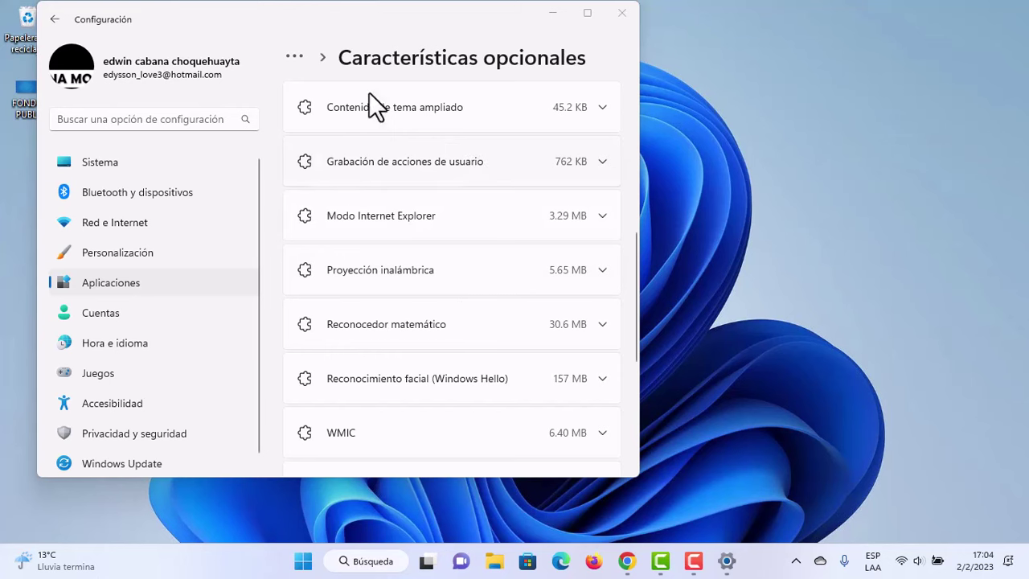
pyautogui.click(622, 14)
# Launch the recently added Proyección inalámbrica app and reposition its window on the desktop
pyautogui.click(320, 561)
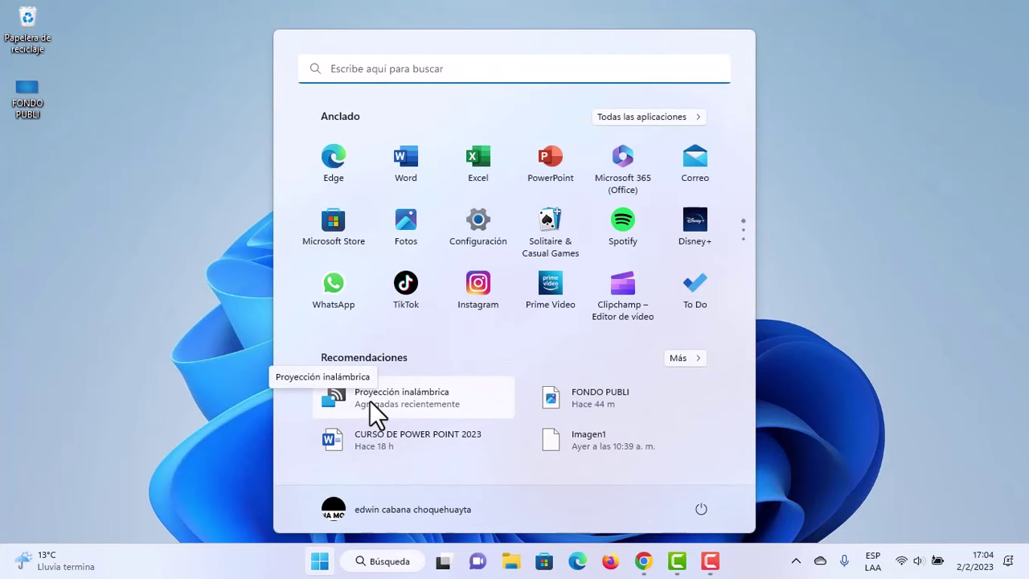
pyautogui.click(369, 400)
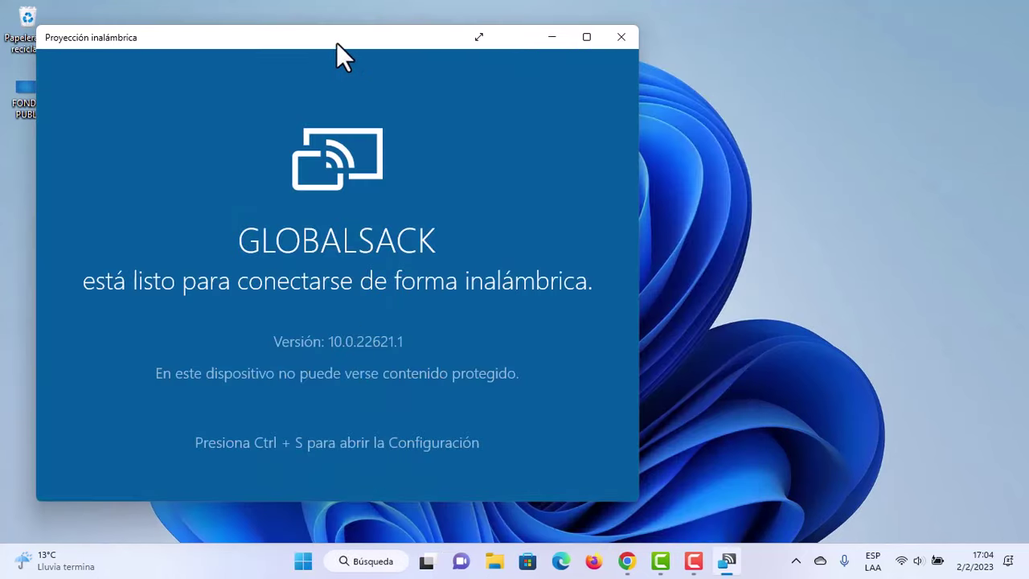
pyautogui.moveTo(336, 43); pyautogui.dragTo(417, 61)
# Search Windows for "proyec", open the Proyección inalámbrica app and reposition its window
pyautogui.click(317, 560)
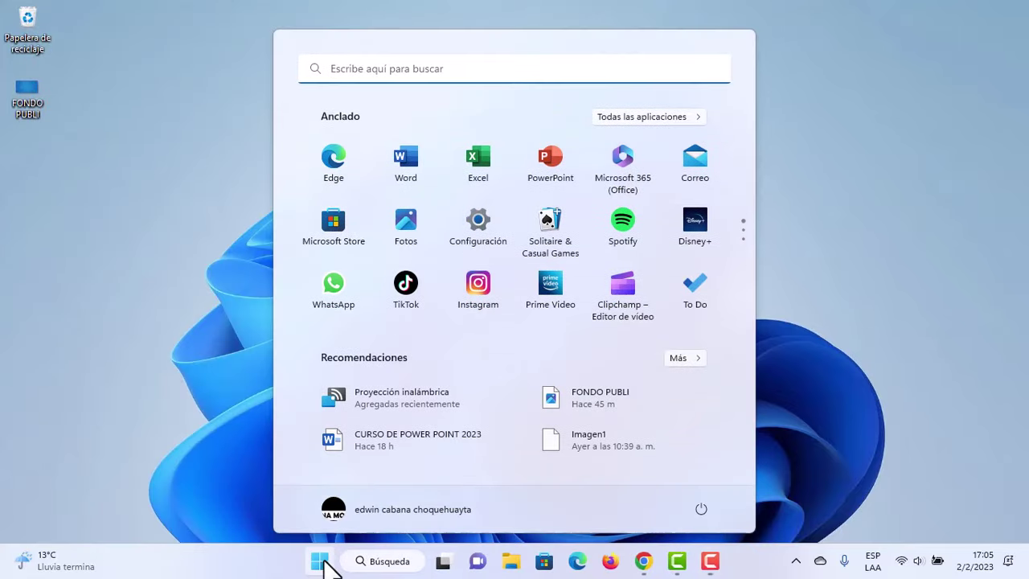
pyautogui.click(364, 71)
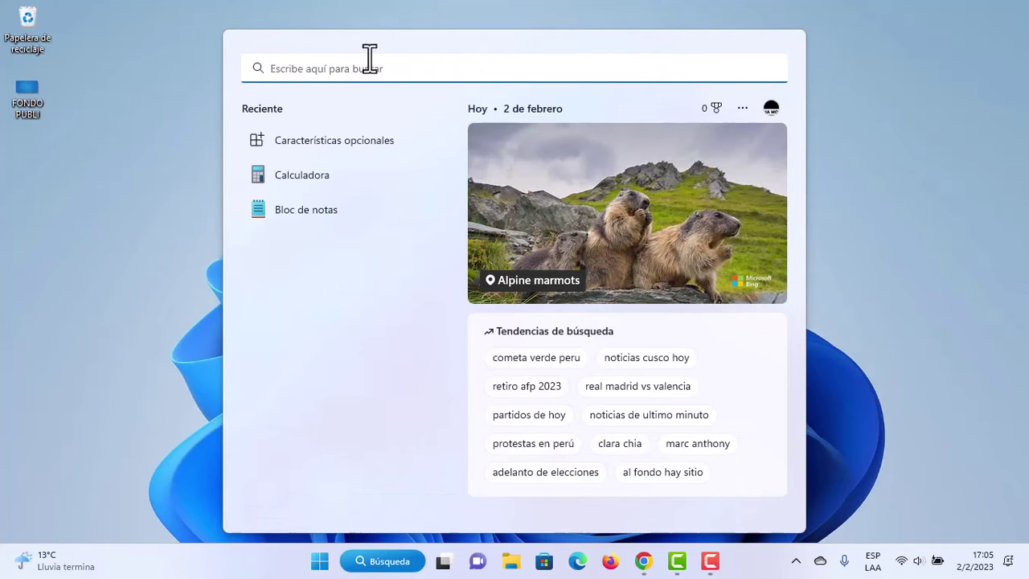
pyautogui.write('pr')
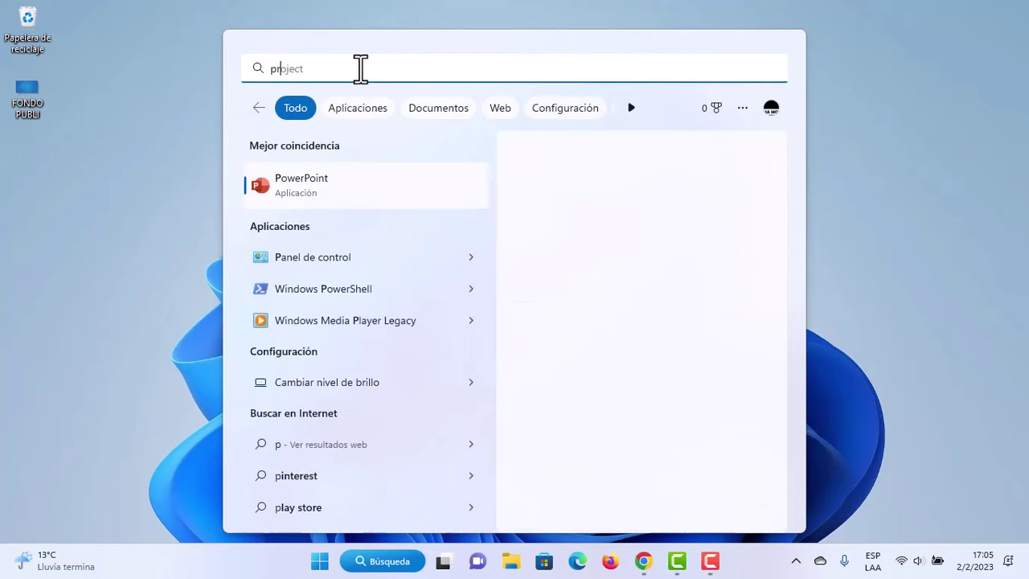
pyautogui.write('oyec')
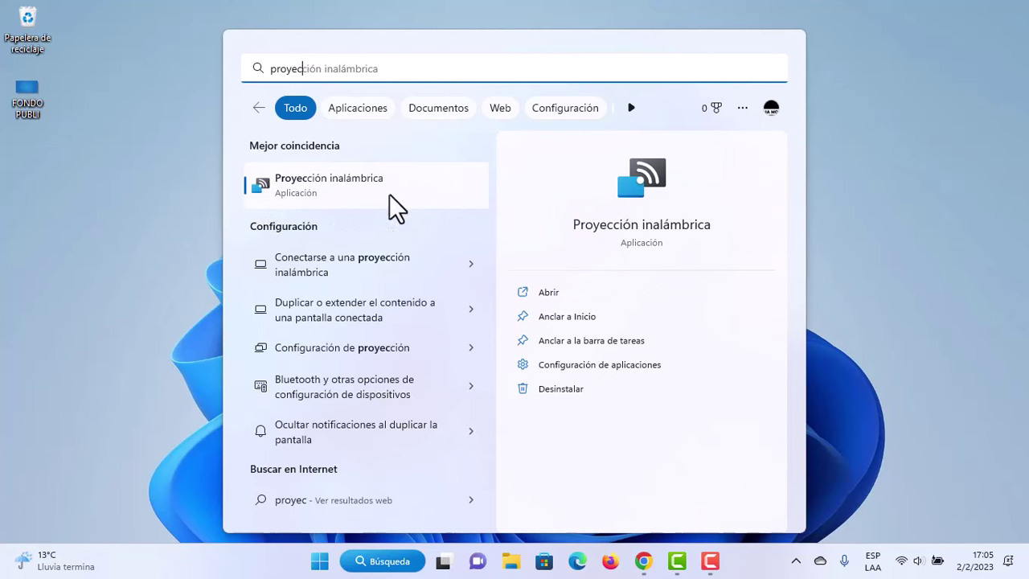
pyautogui.click(292, 183)
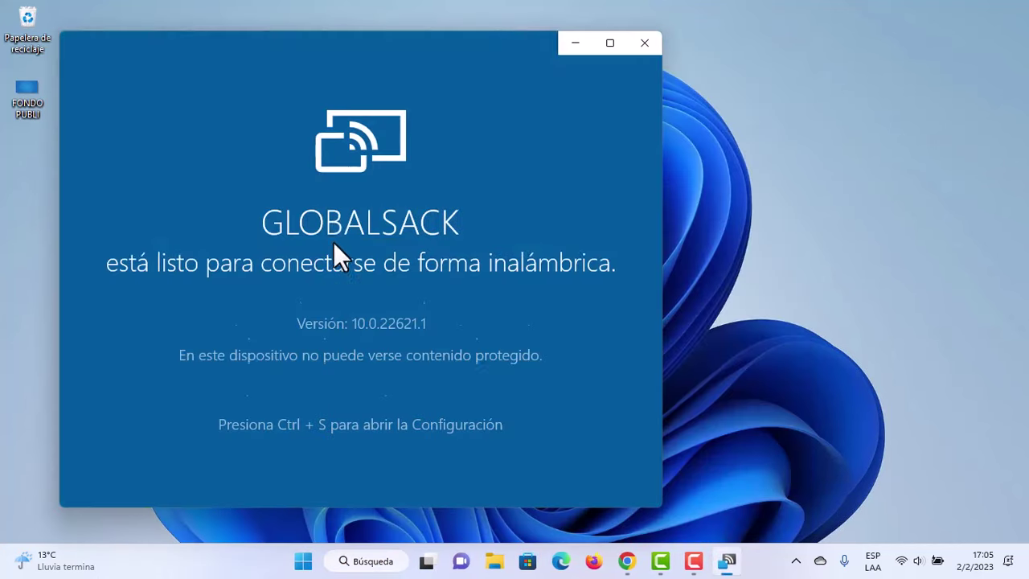
pyautogui.moveTo(308, 50); pyautogui.dragTo(287, 44)
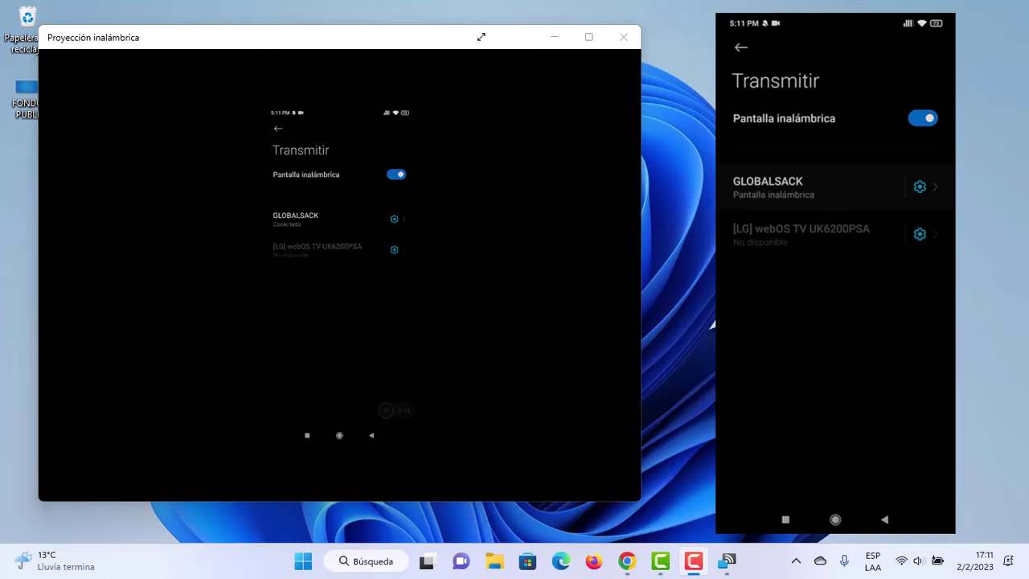
# Go to the home screen of the phone mirrored in the Proyección inalámbrica window
pyautogui.click(339, 435)
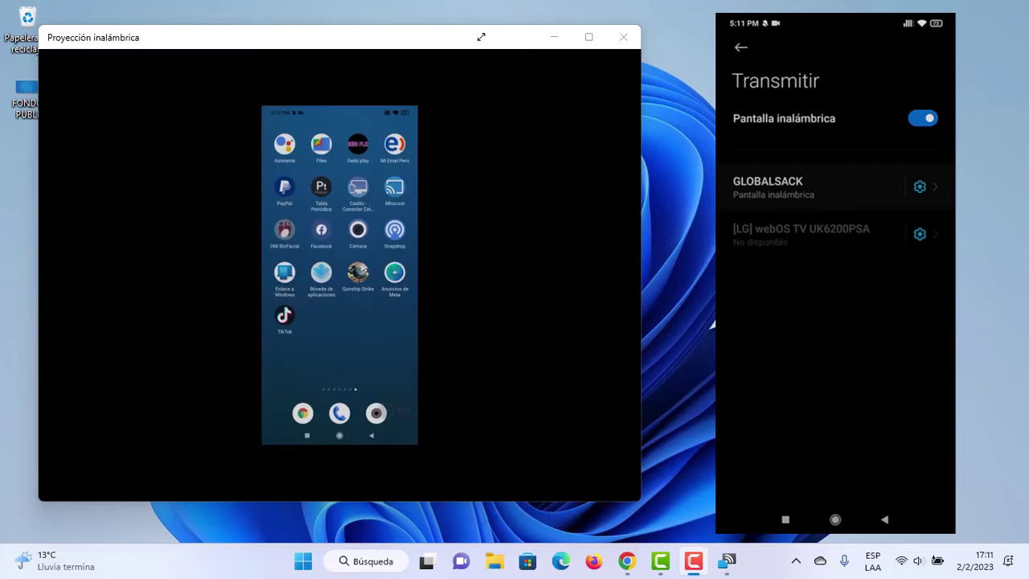